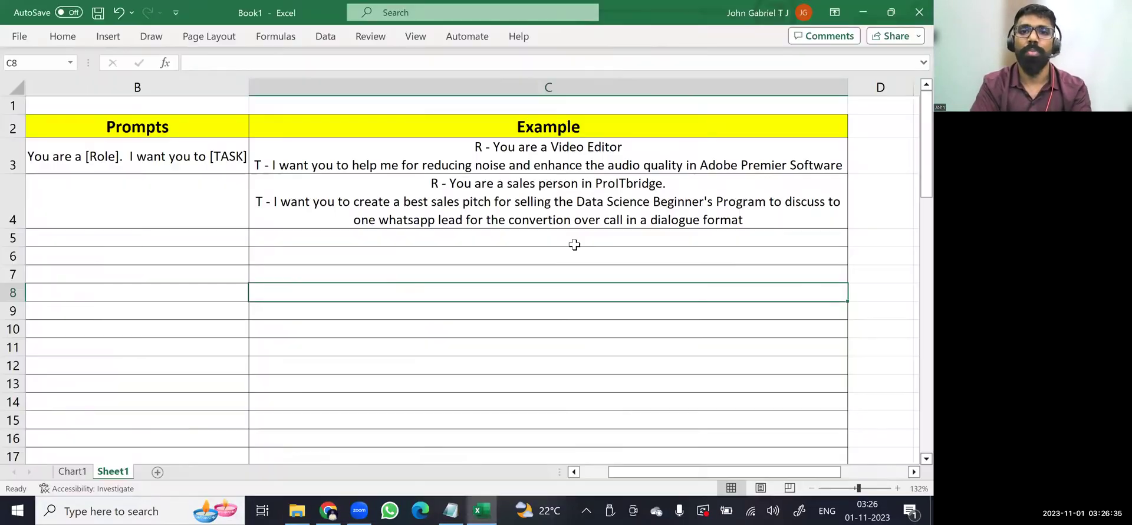
Step: Copy the video editor example text from cell C3 into a new ChatGPT message, hiding the chat history sidebar
{"action": "double_click", "coordinate": [543, 148]}
{"action": "left_click_drag", "start_coordinate": [477, 149], "coordinate": [851, 181]}
{"action": "key", "text": "ctrl+c"}
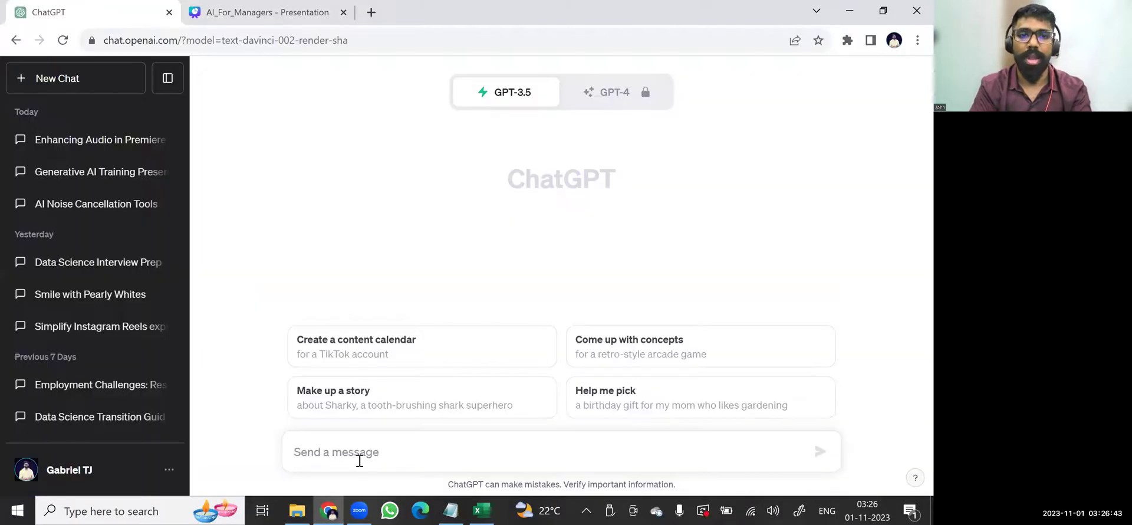
{"action": "left_click", "coordinate": [167, 78]}
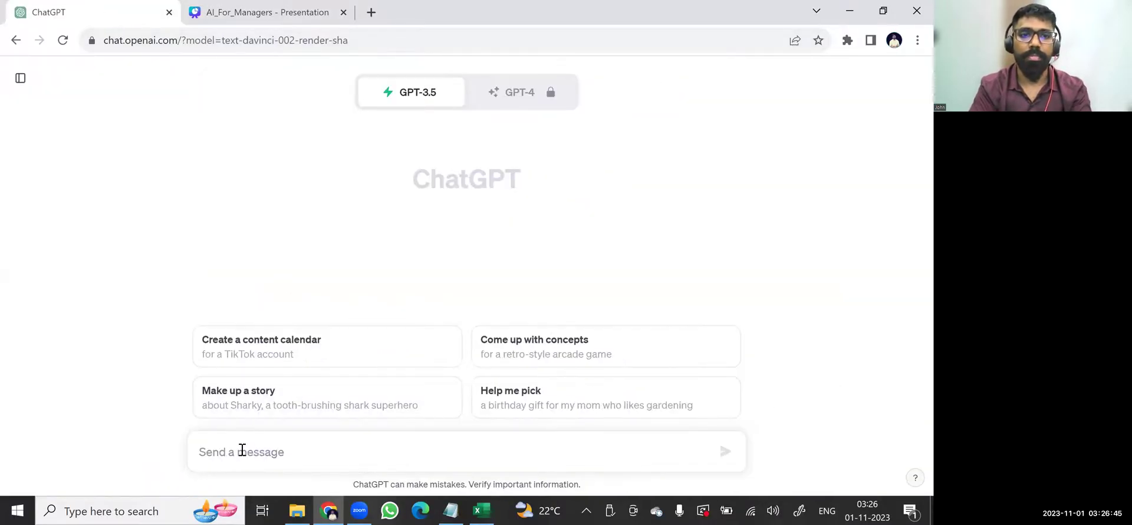
{"action": "key", "text": "ctrl+v"}
Step: Remove the "R -" and "T -" labels, join both lines with a period after "Video Editor", and send the prompt
{"action": "left_click_drag", "start_coordinate": [216, 416], "coordinate": [172, 425]}
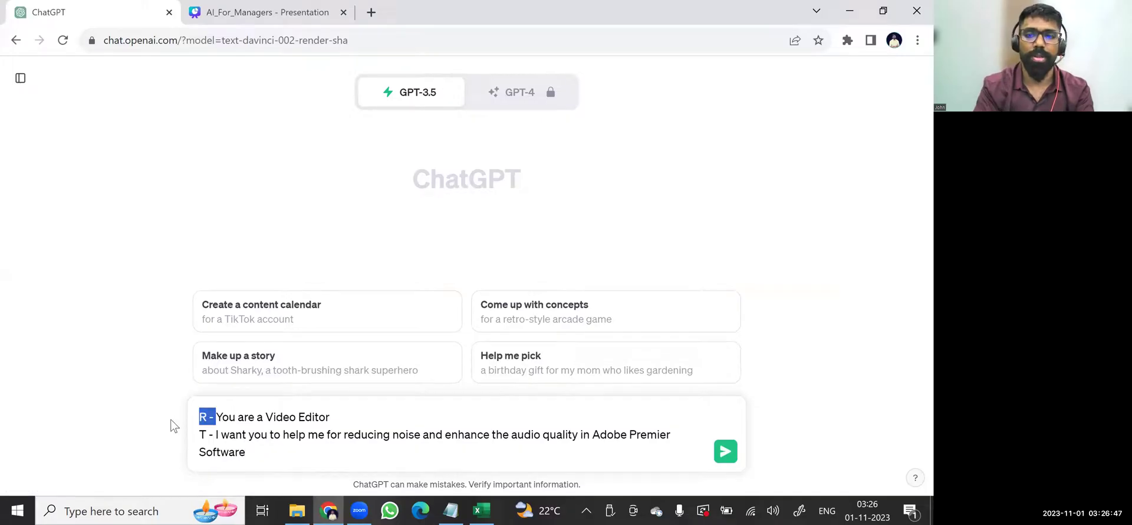
{"action": "key", "text": "BackSpace"}
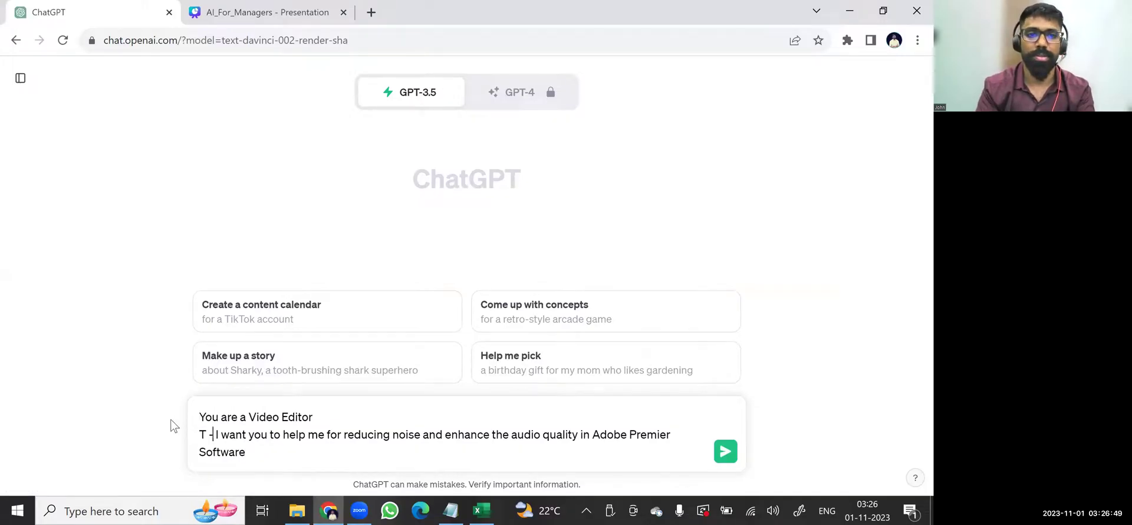
{"action": "key", "text": "BackSpace"}
{"action": "key", "text": "BackSpace"}
{"action": "key", "text": "BackSpace"}
{"action": "key", "text": "BackSpace"}
{"action": "type", "text": "."}
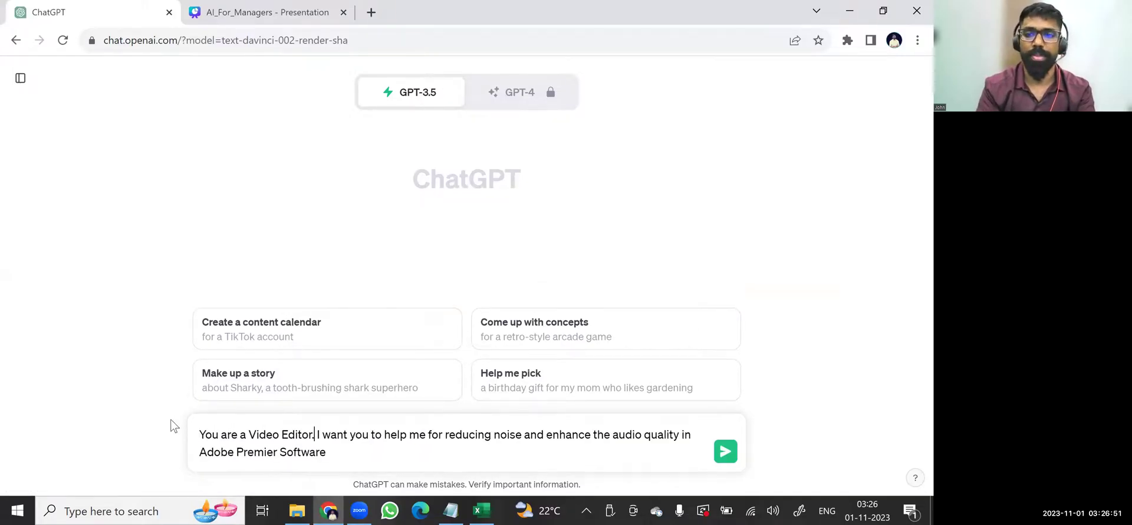
{"action": "key", "text": "Return"}
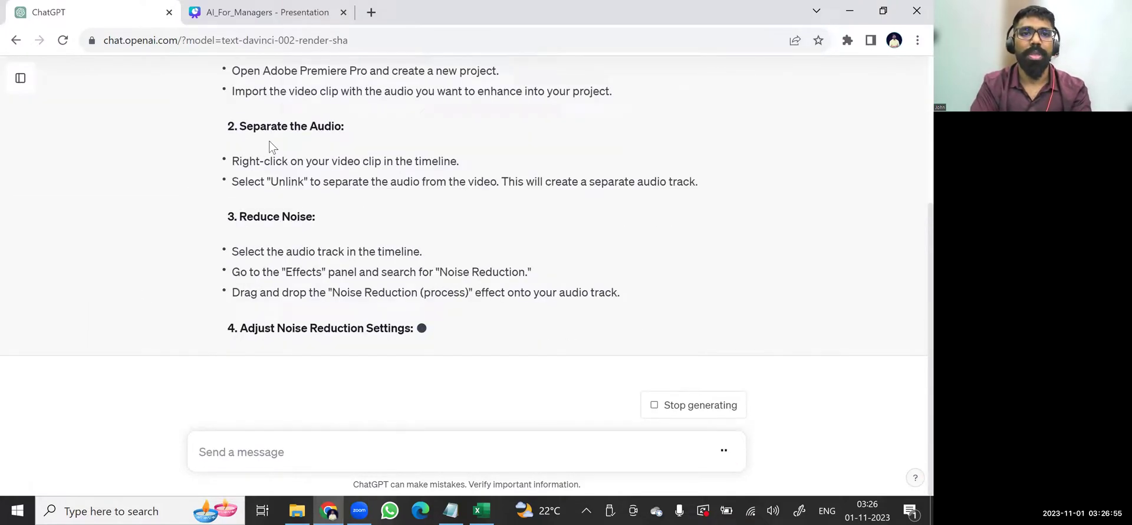
Step: Read through the generated noise reduction and audio enhancement guide from the first step to the closing remarks
{"action": "scroll", "coordinate": [272, 146], "scroll_direction": "up", "scroll_amount": 4}
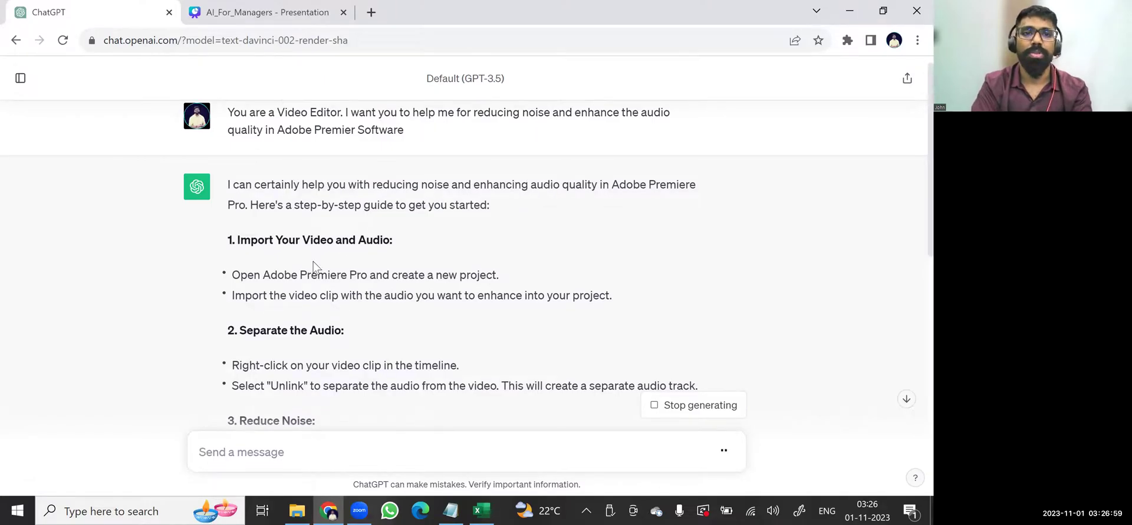
{"action": "left_click_drag", "start_coordinate": [295, 204], "coordinate": [363, 205]}
{"action": "left_click_drag", "start_coordinate": [251, 240], "coordinate": [300, 240]}
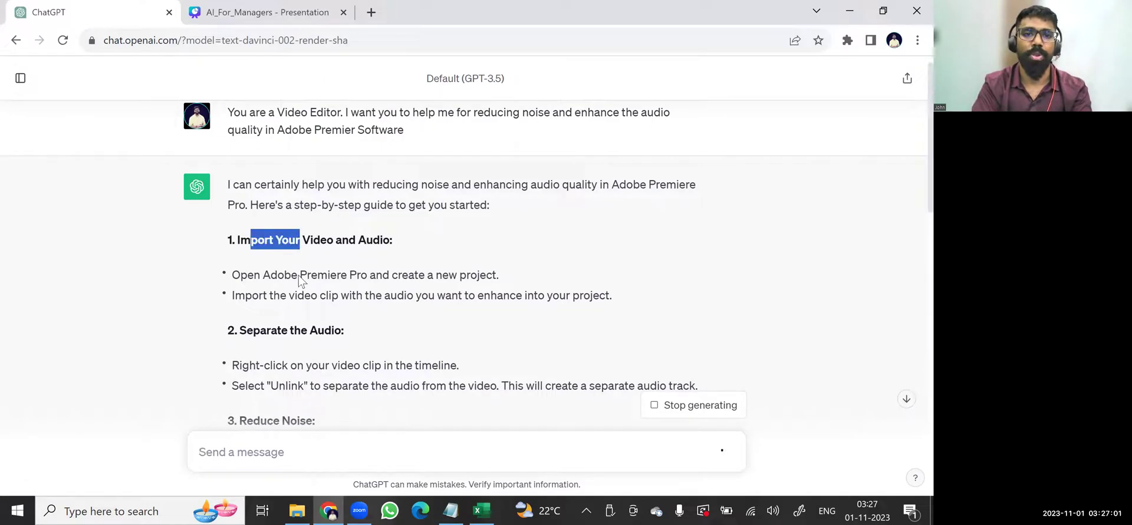
{"action": "left_click_drag", "start_coordinate": [267, 331], "coordinate": [307, 332]}
{"action": "scroll", "coordinate": [289, 259], "scroll_direction": "down", "scroll_amount": 2}
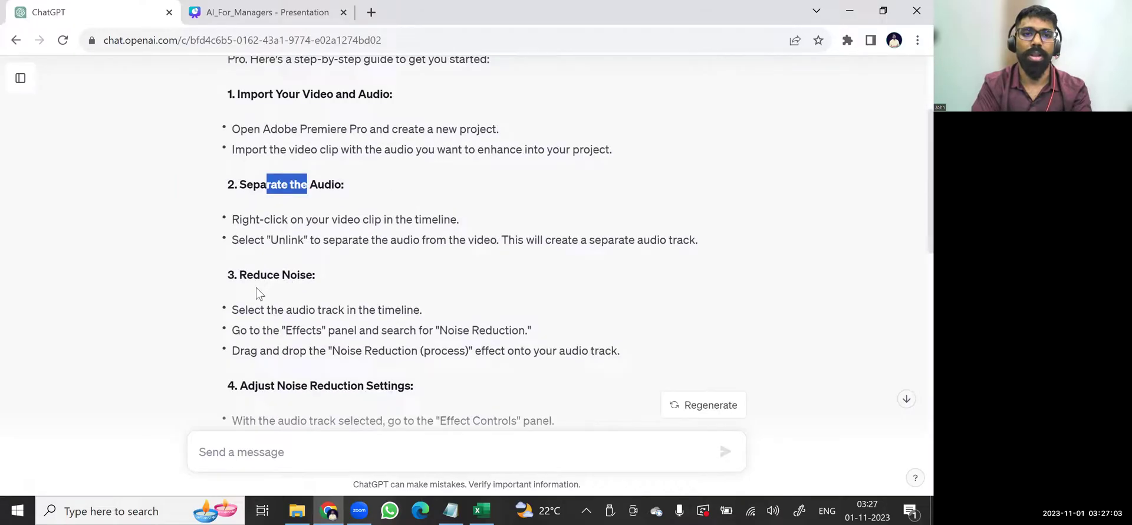
{"action": "left_click_drag", "start_coordinate": [246, 277], "coordinate": [324, 259]}
{"action": "scroll", "coordinate": [300, 277], "scroll_direction": "down", "scroll_amount": 2}
{"action": "left_click", "coordinate": [347, 221]}
{"action": "scroll", "coordinate": [323, 259], "scroll_direction": "down", "scroll_amount": 3}
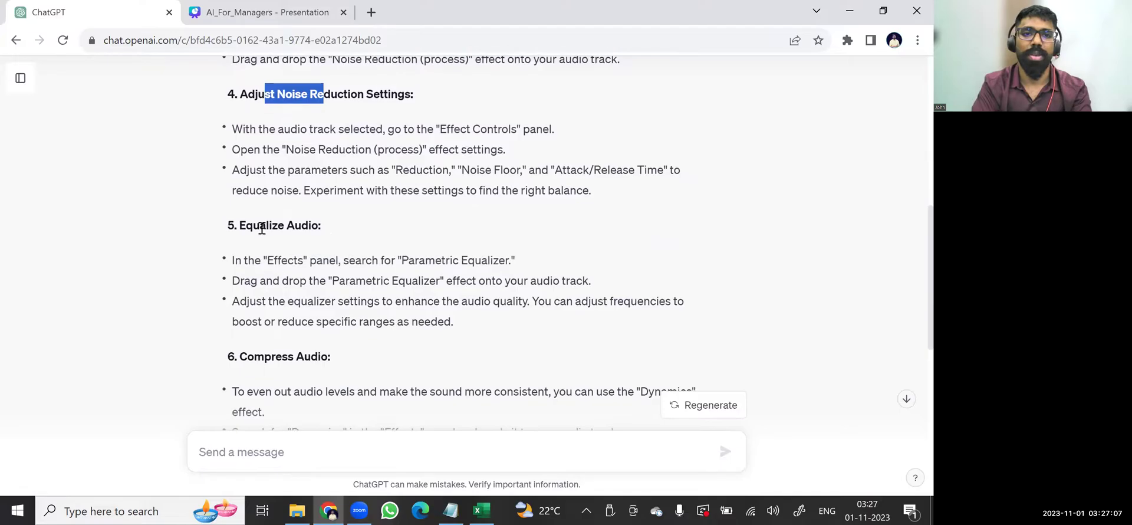
{"action": "left_click_drag", "start_coordinate": [262, 228], "coordinate": [330, 225]}
{"action": "scroll", "coordinate": [305, 298], "scroll_direction": "down", "scroll_amount": 3}
{"action": "scroll", "coordinate": [315, 224], "scroll_direction": "down", "scroll_amount": 3}
{"action": "scroll", "coordinate": [307, 324], "scroll_direction": "down", "scroll_amount": 3}
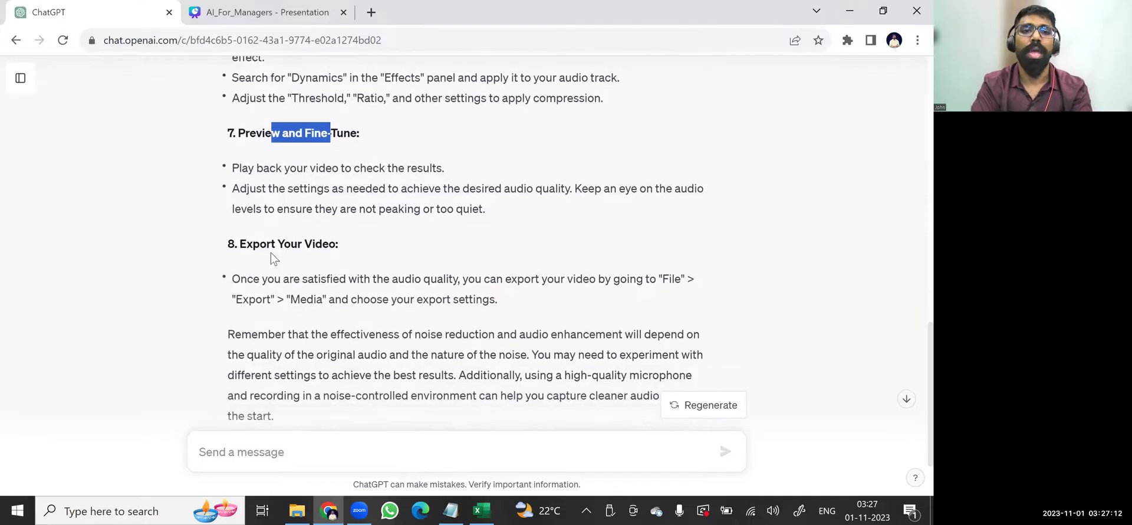
{"action": "left_click_drag", "start_coordinate": [261, 243], "coordinate": [302, 239]}
{"action": "scroll", "coordinate": [302, 238], "scroll_direction": "down", "scroll_amount": 3}
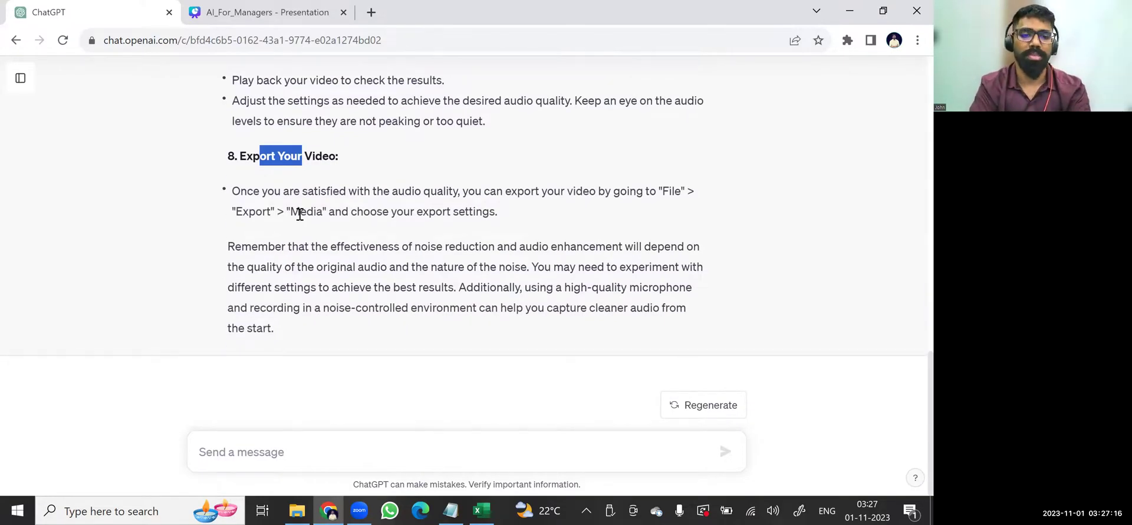
Step: Switch to Excel and copy the sales person example text from cell C4 into the ChatGPT message field
{"action": "key", "text": "alt+Tab"}
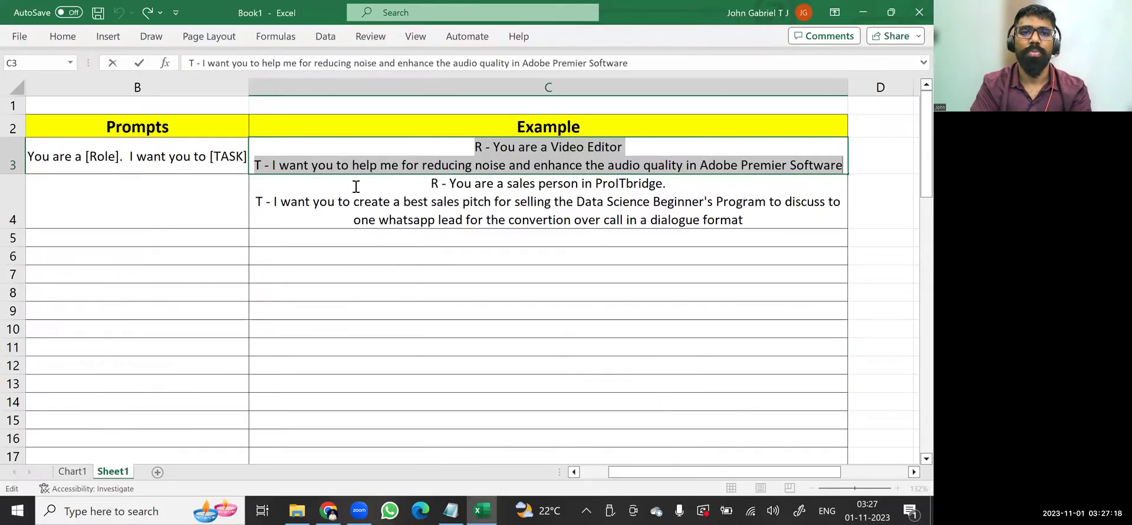
{"action": "double_click", "coordinate": [419, 179]}
{"action": "left_click_drag", "start_coordinate": [418, 180], "coordinate": [745, 235]}
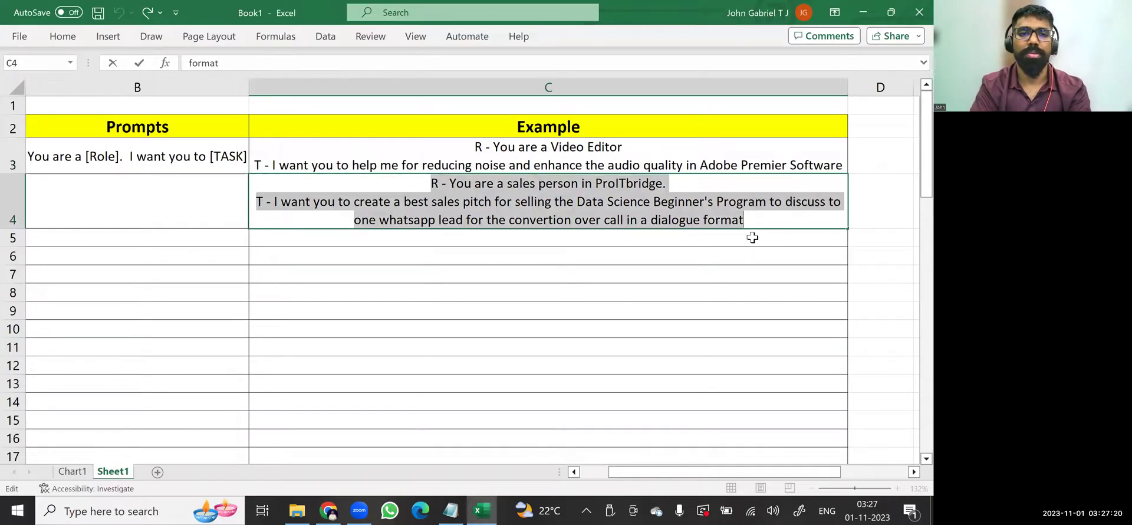
{"action": "key", "text": "ctrl+c"}
{"action": "key", "text": "alt+Tab"}
{"action": "left_click", "coordinate": [293, 450]}
{"action": "key", "text": "ctrl+v"}
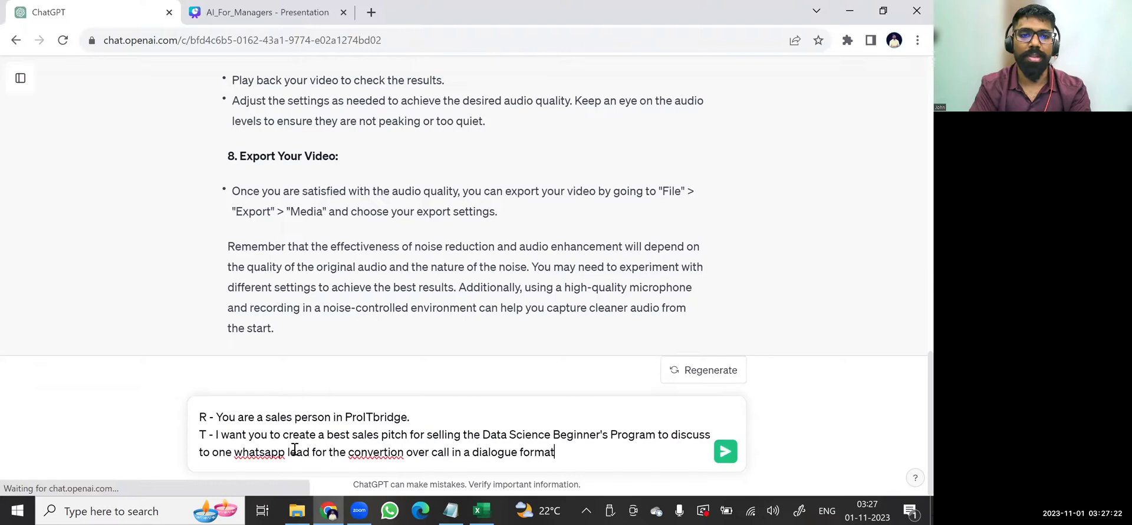
Step: Remove the "R -" and "T -" labels from the sales pitch prompt, join it into one paragraph, and send it
{"action": "left_click_drag", "start_coordinate": [216, 417], "coordinate": [315, 419]}
{"action": "key", "text": "BackSpace"}
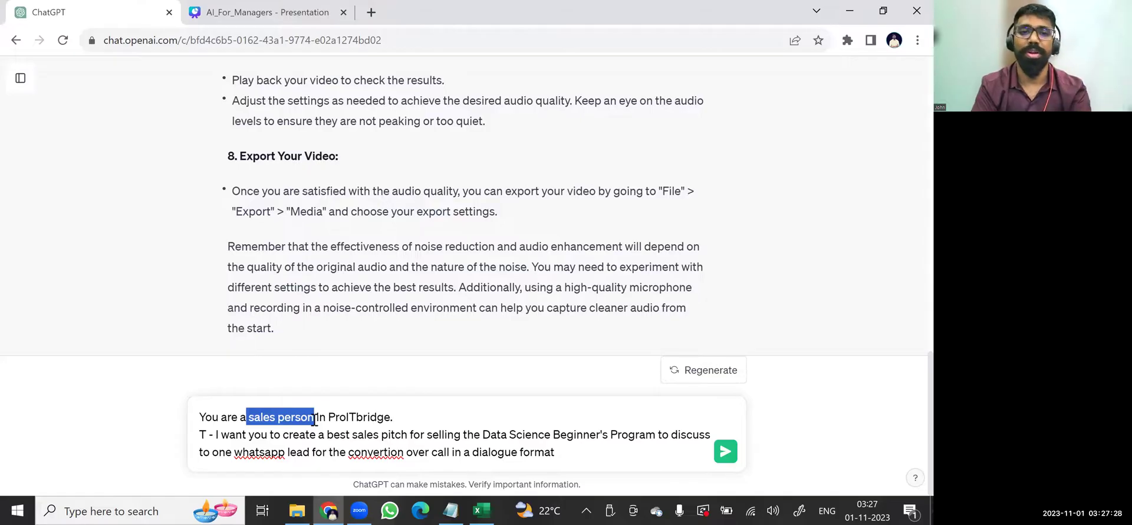
{"action": "left_click", "coordinate": [437, 416]}
{"action": "key", "text": "Delete"}
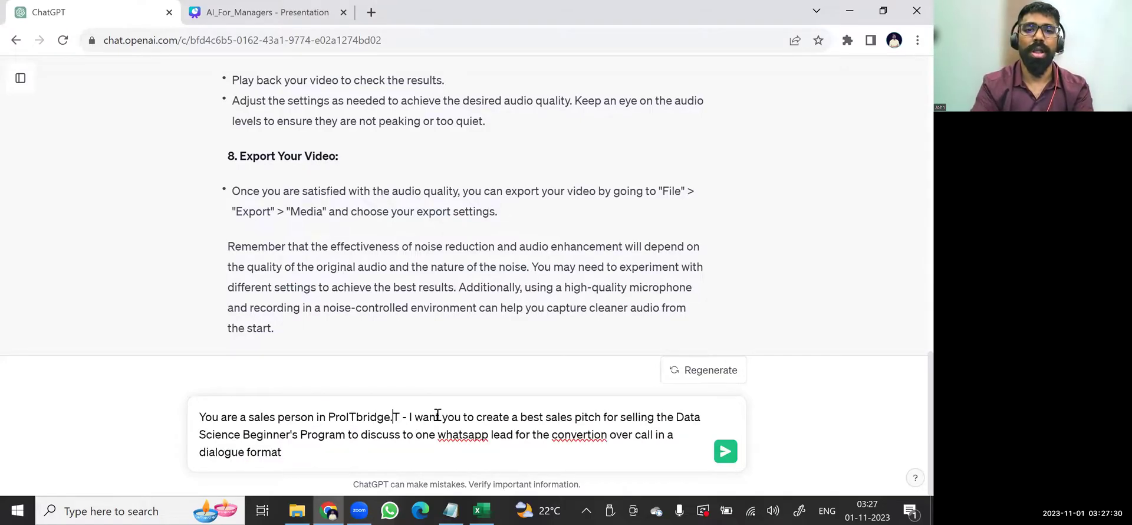
{"action": "key", "text": "Delete"}
{"action": "key", "text": "Delete"}
{"action": "key", "text": "Delete"}
{"action": "key", "text": "Delete"}
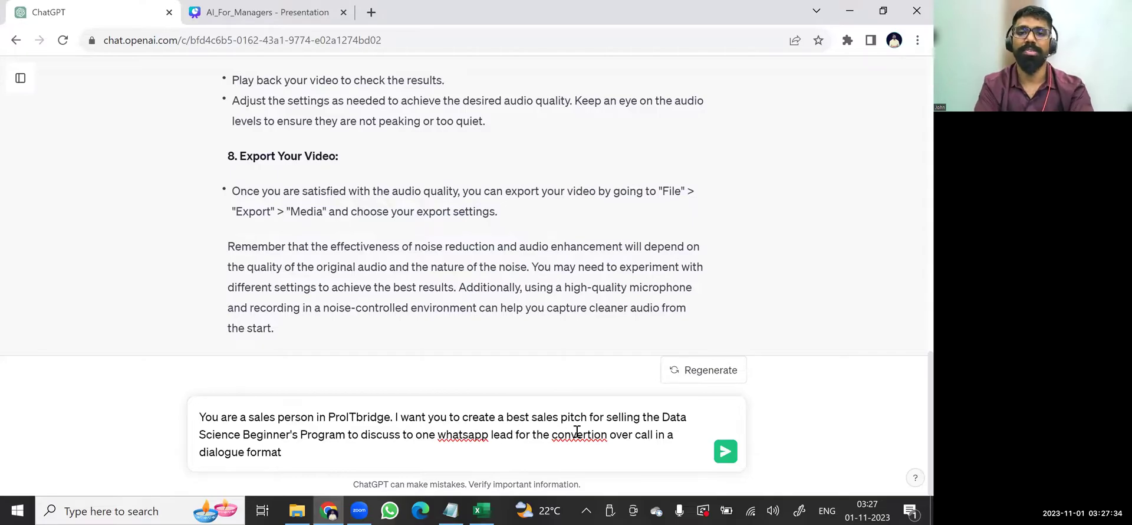
{"action": "left_click", "coordinate": [305, 461]}
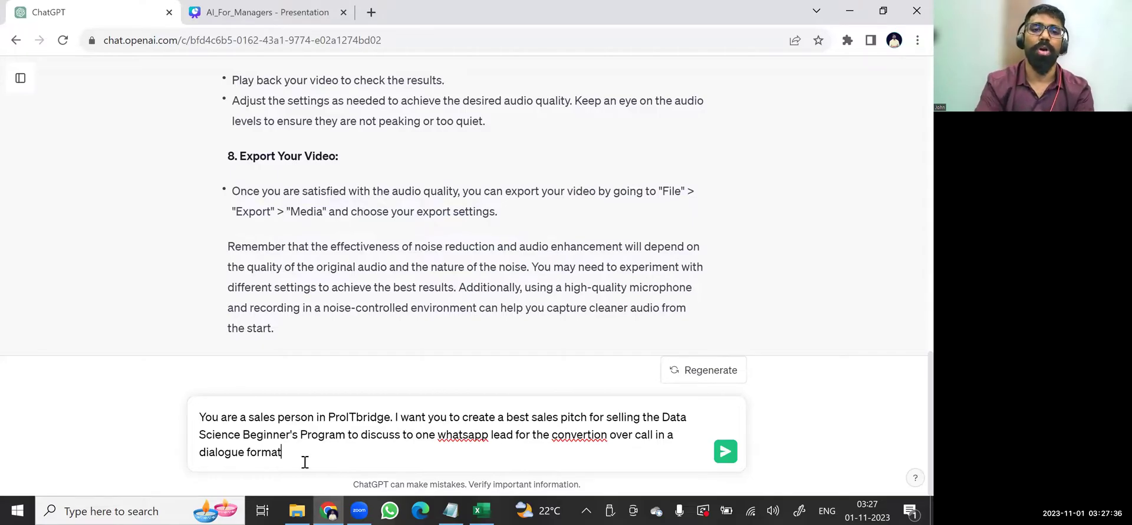
{"action": "key", "text": "Return"}
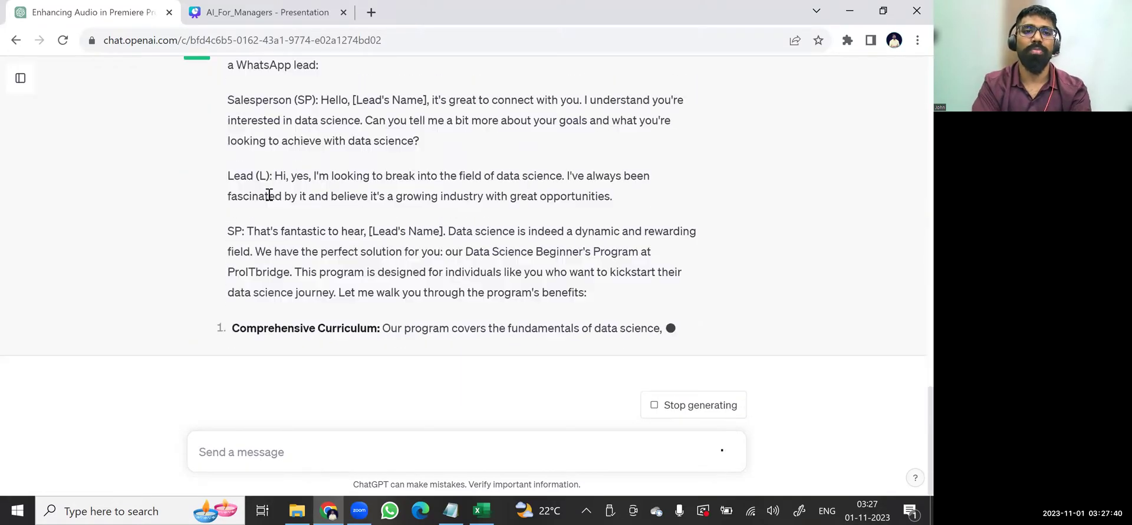
Step: Read through the generated sales pitch dialogue between the salesperson and the lead from start to end
{"action": "scroll", "coordinate": [269, 195], "scroll_direction": "up", "scroll_amount": 6}
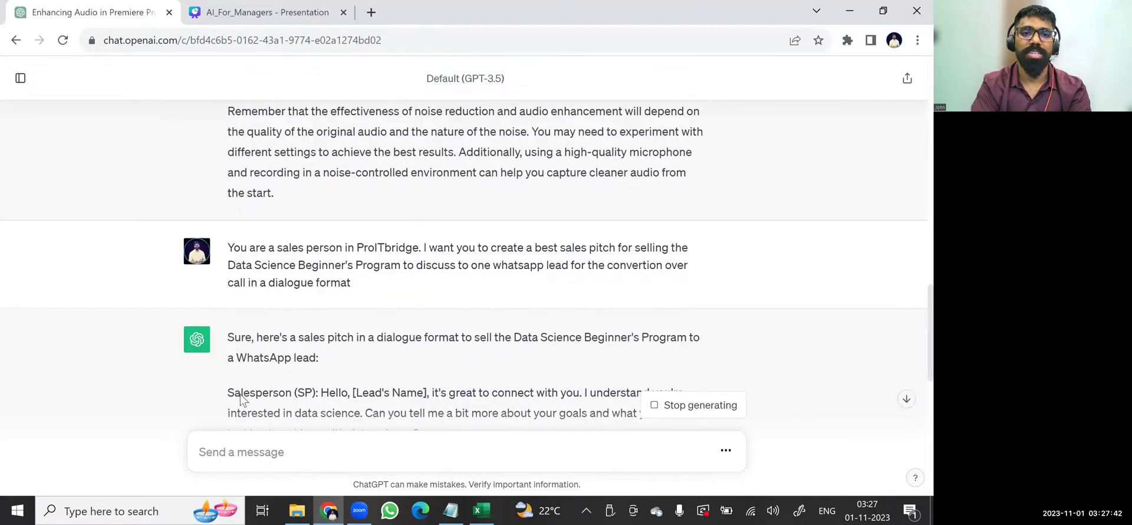
{"action": "scroll", "coordinate": [377, 300], "scroll_direction": "down", "scroll_amount": 2}
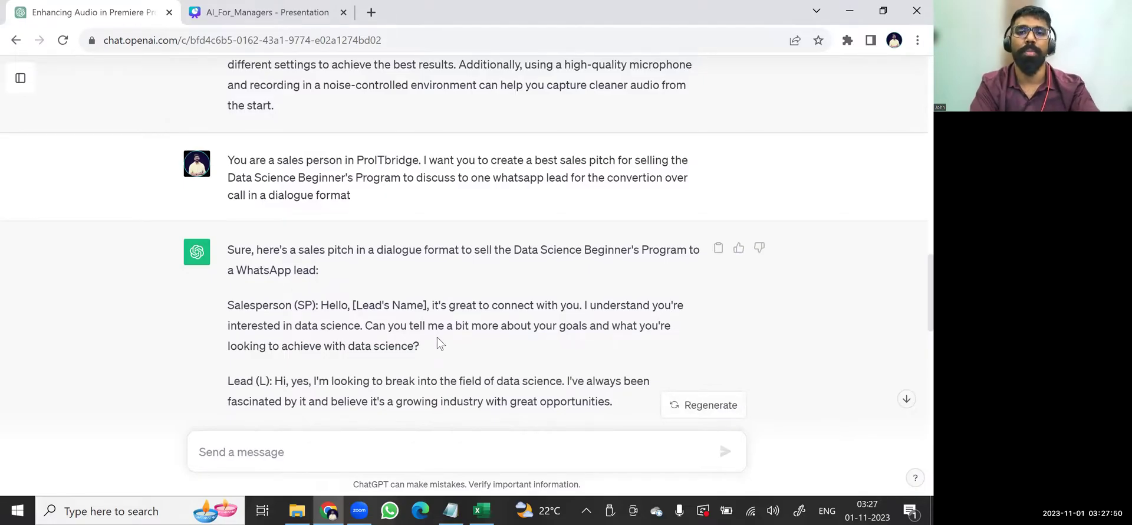
{"action": "scroll", "coordinate": [437, 345], "scroll_direction": "down", "scroll_amount": 3}
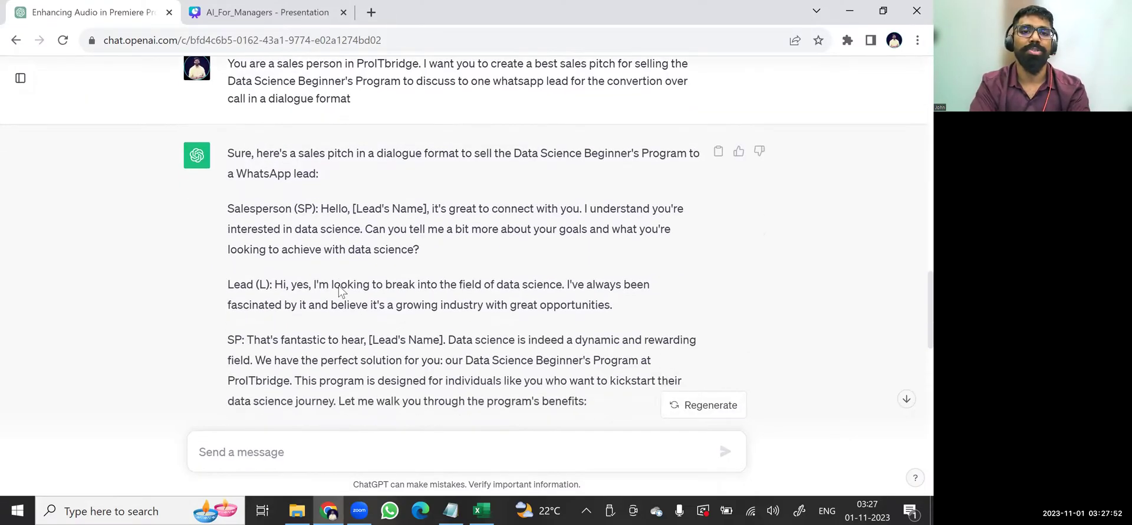
{"action": "left_click_drag", "start_coordinate": [269, 248], "coordinate": [321, 251]}
{"action": "scroll", "coordinate": [305, 264], "scroll_direction": "down", "scroll_amount": 2}
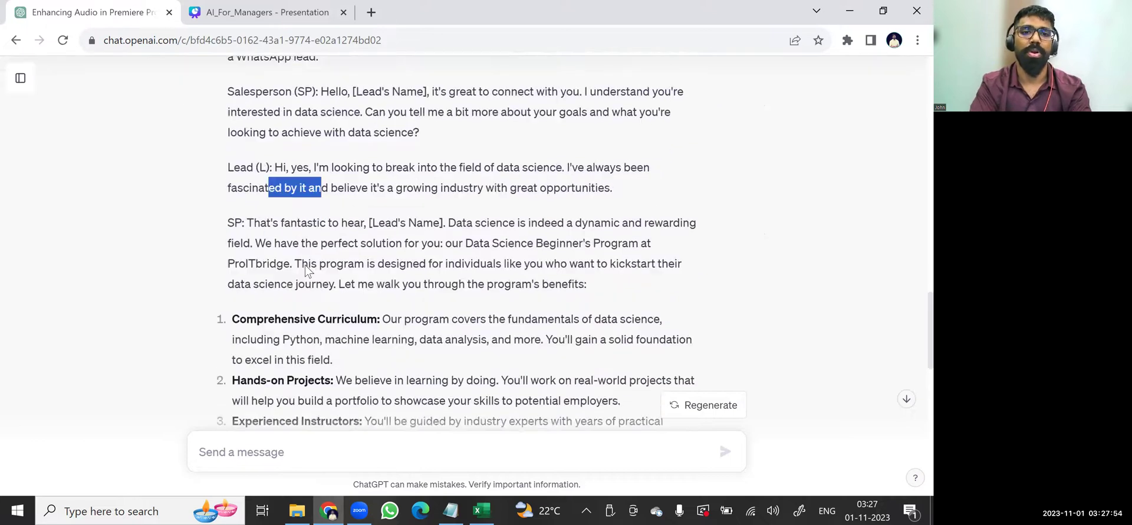
{"action": "left_click_drag", "start_coordinate": [262, 183], "coordinate": [288, 203]}
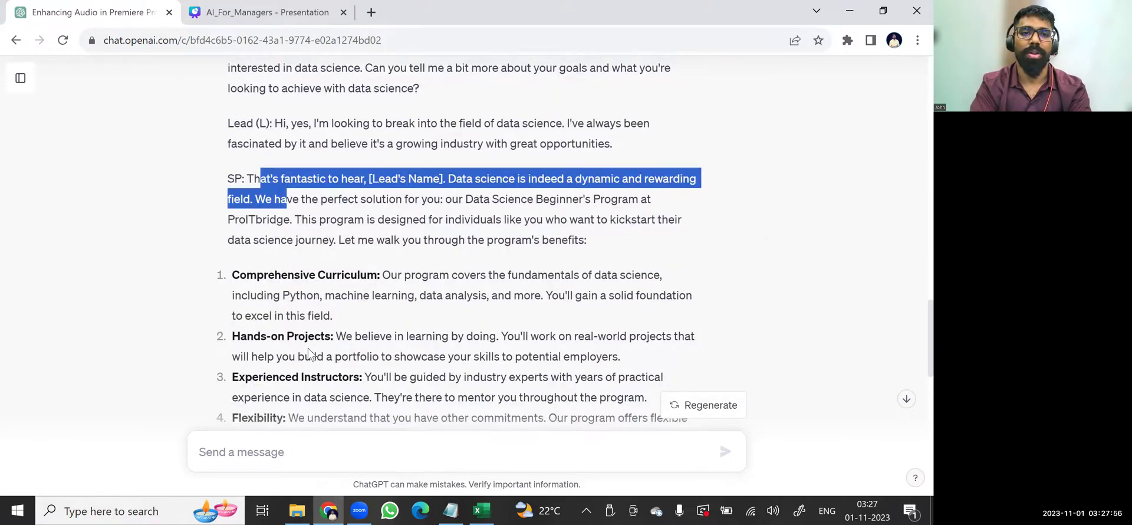
{"action": "scroll", "coordinate": [309, 347], "scroll_direction": "down", "scroll_amount": 3}
{"action": "scroll", "coordinate": [227, 202], "scroll_direction": "down", "scroll_amount": 2}
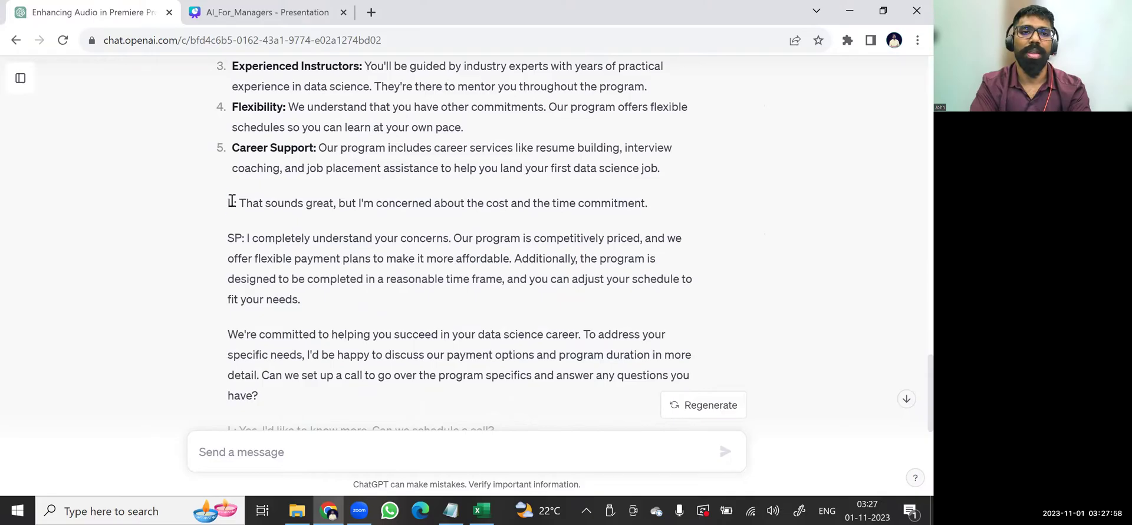
{"action": "left_click_drag", "start_coordinate": [228, 237], "coordinate": [236, 238]}
{"action": "scroll", "coordinate": [301, 207], "scroll_direction": "down", "scroll_amount": 3}
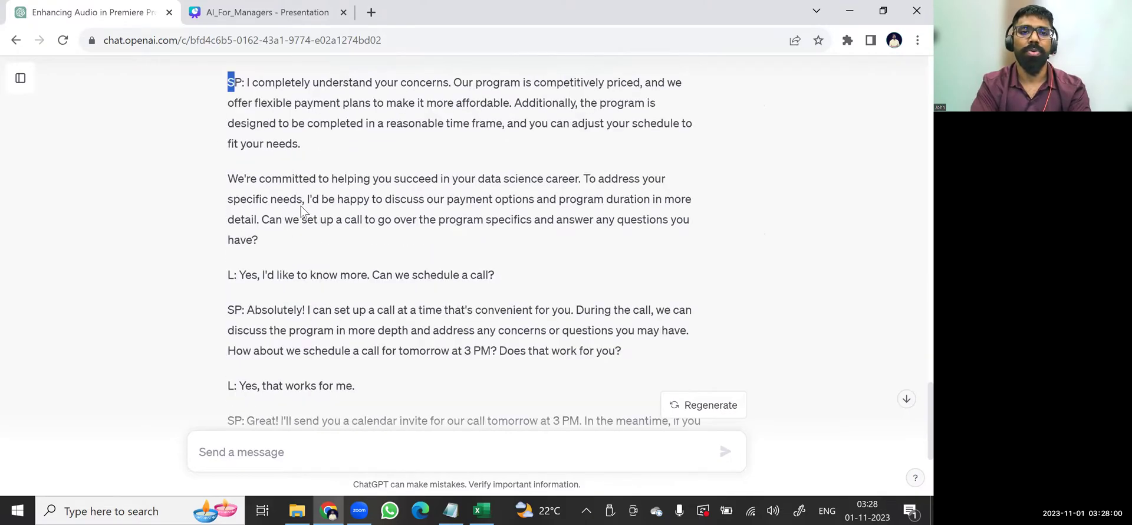
{"action": "scroll", "coordinate": [274, 325], "scroll_direction": "down", "scroll_amount": 3}
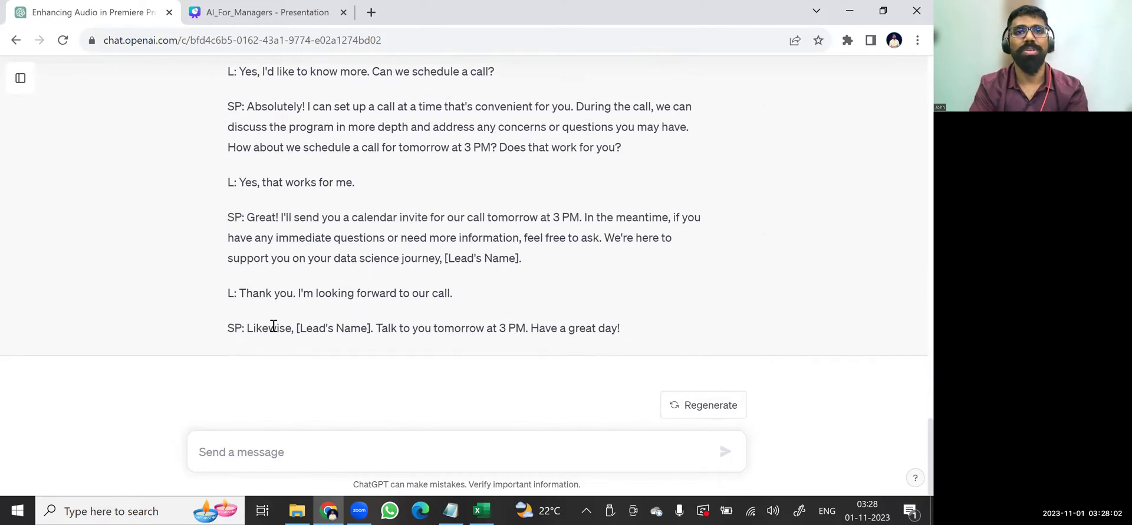